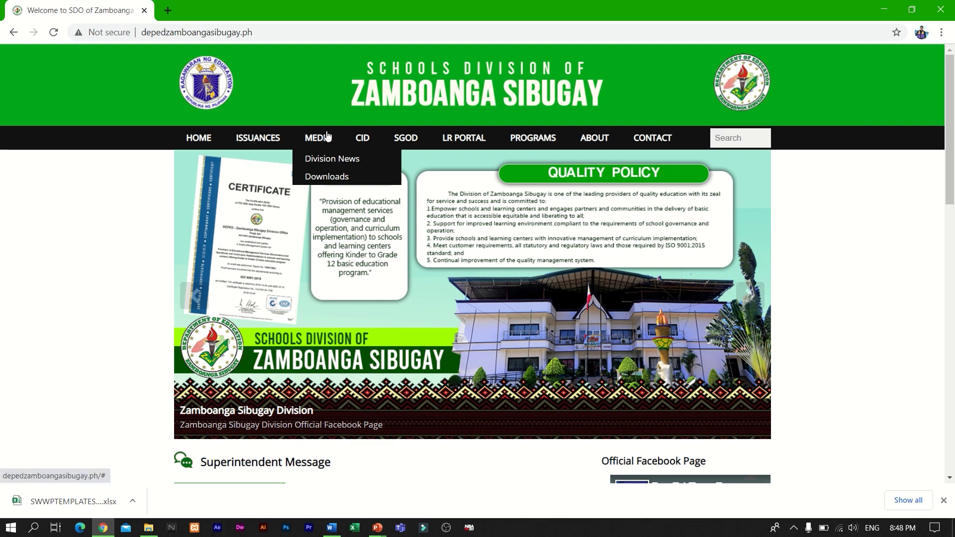
# Step: Download the Work Week Plan/Accomplishment Template from the division site's Other Downloads list
pyautogui.click(348, 177)
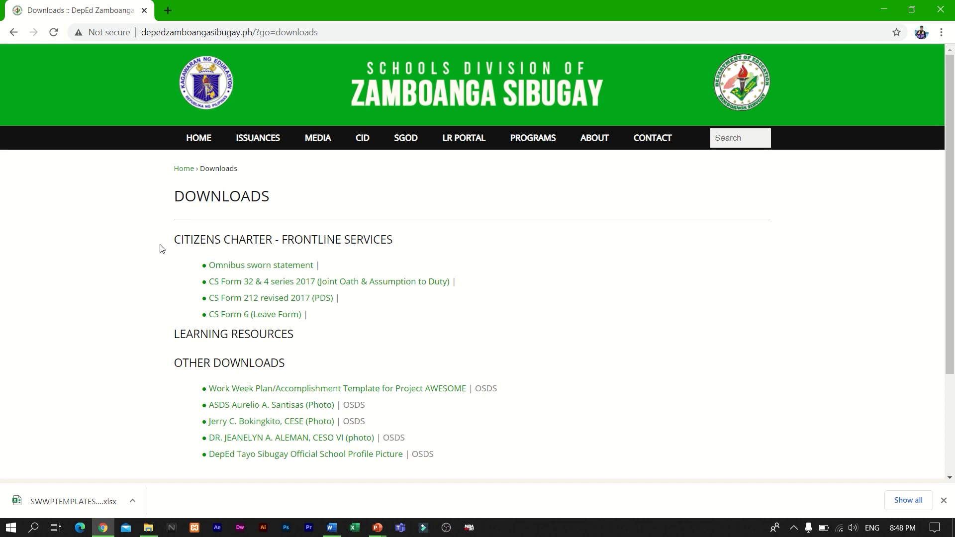
pyautogui.scroll(-2, 160, 249)
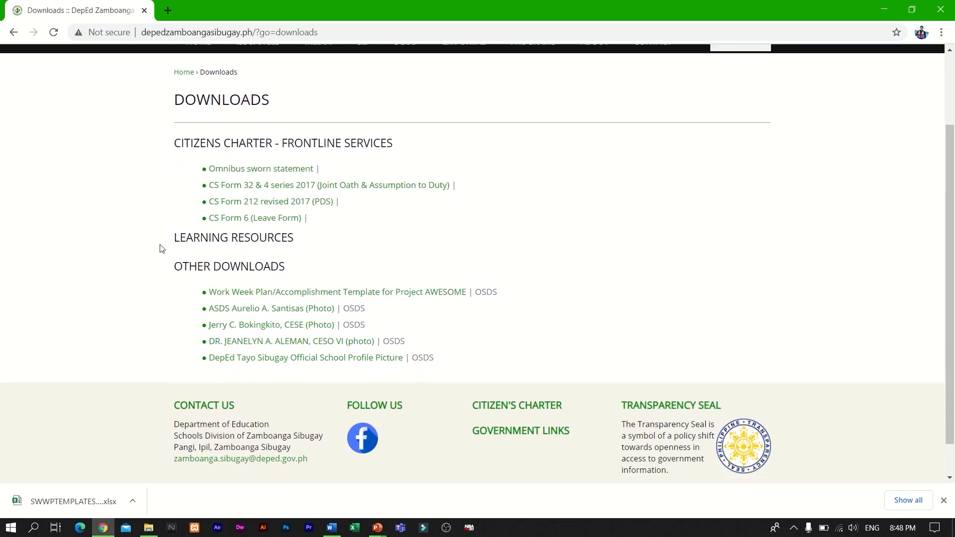
pyautogui.scroll(-1, 160, 249)
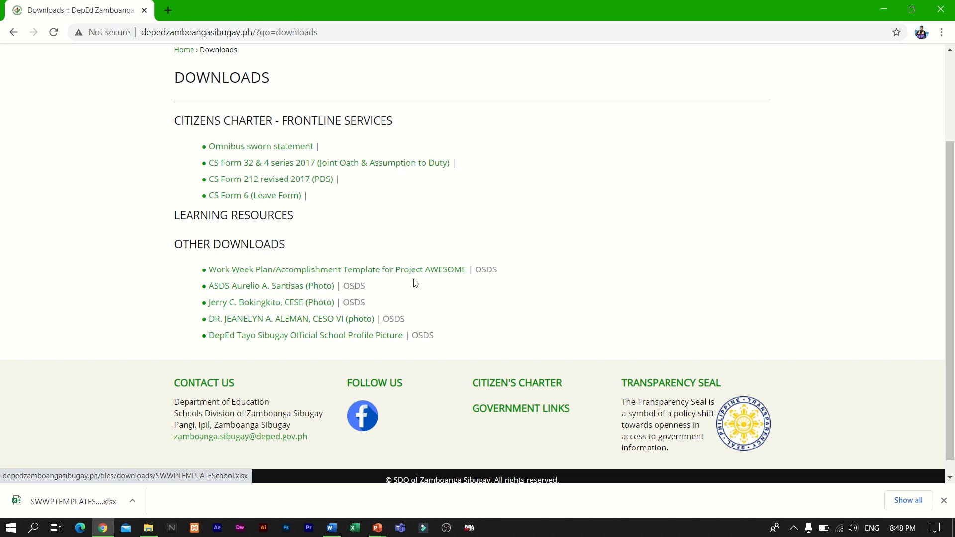
pyautogui.click(452, 273)
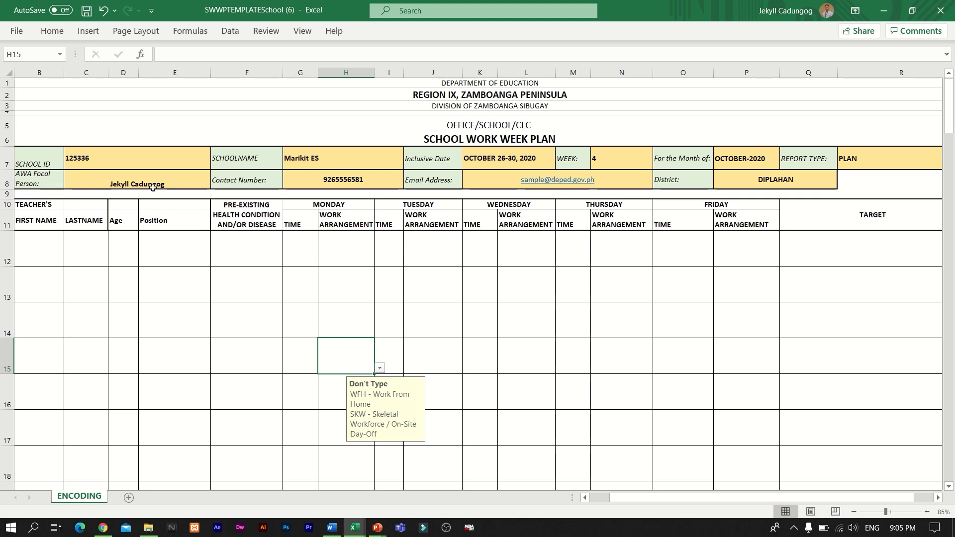
pyautogui.click(134, 163)
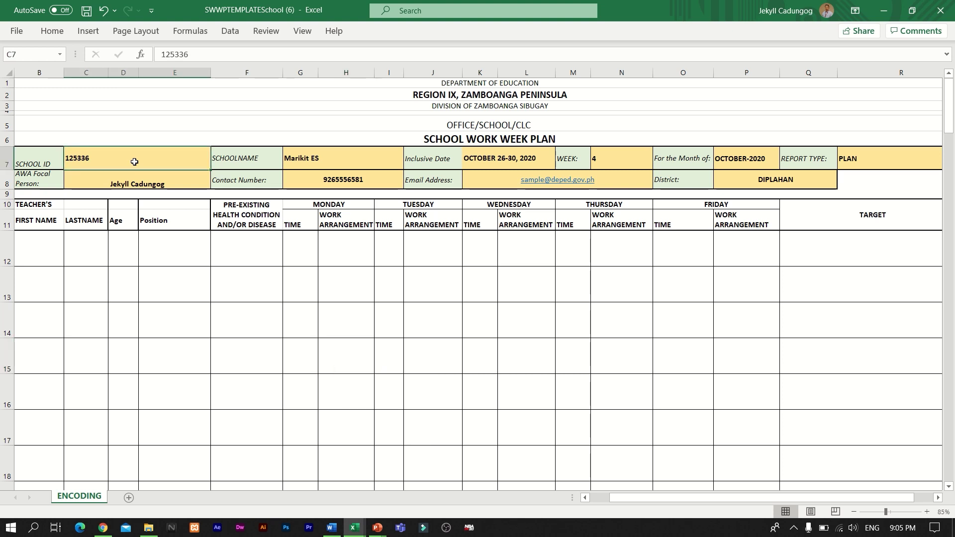
pyautogui.click(346, 166)
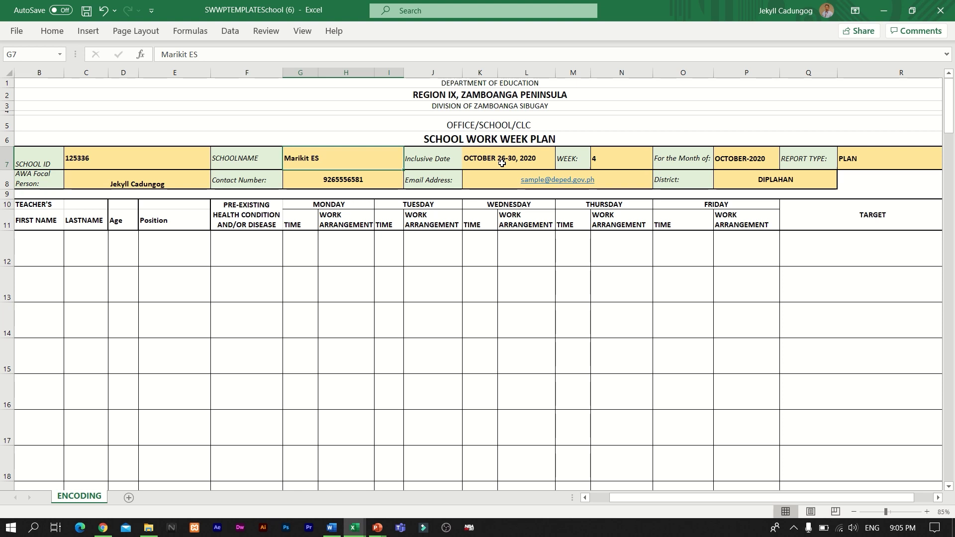
pyautogui.click(502, 163)
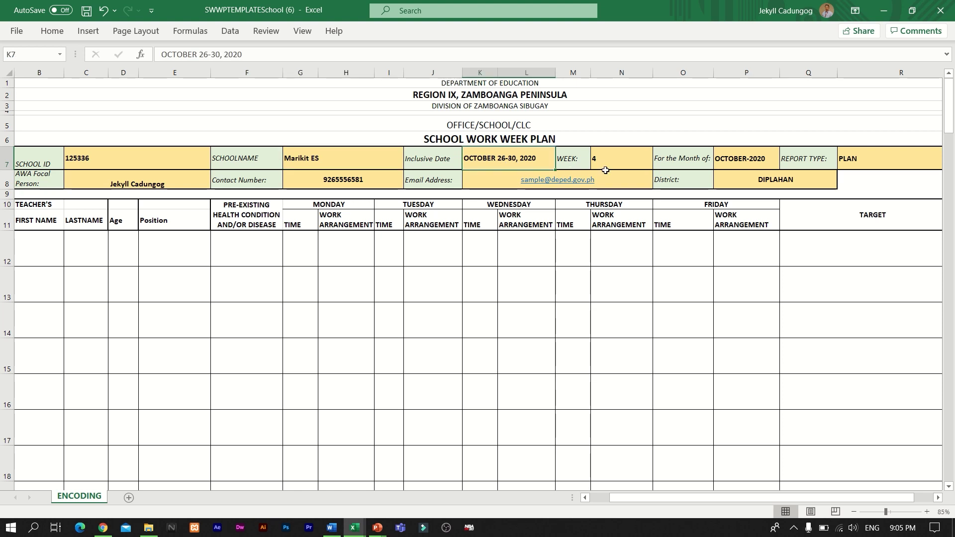
pyautogui.click(622, 164)
pyautogui.click(760, 159)
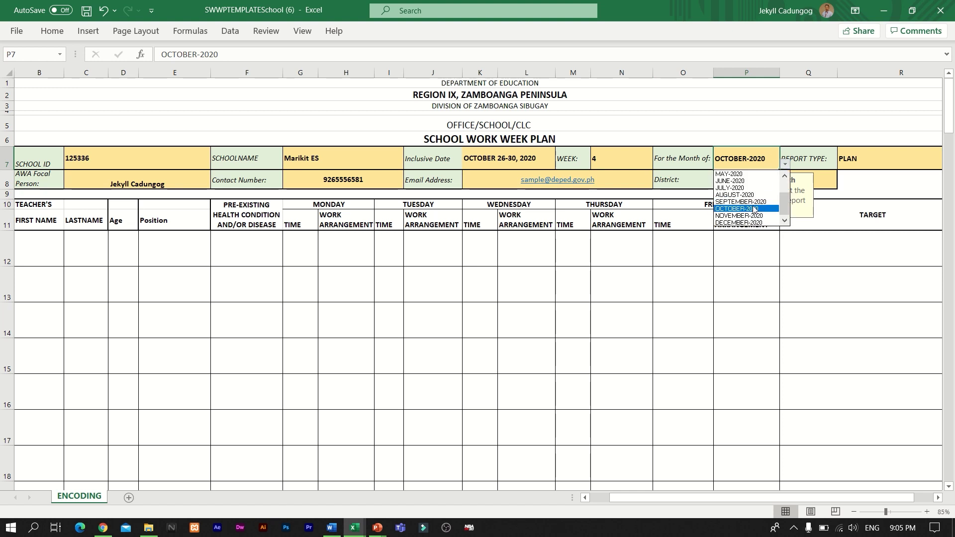
pyautogui.click(754, 209)
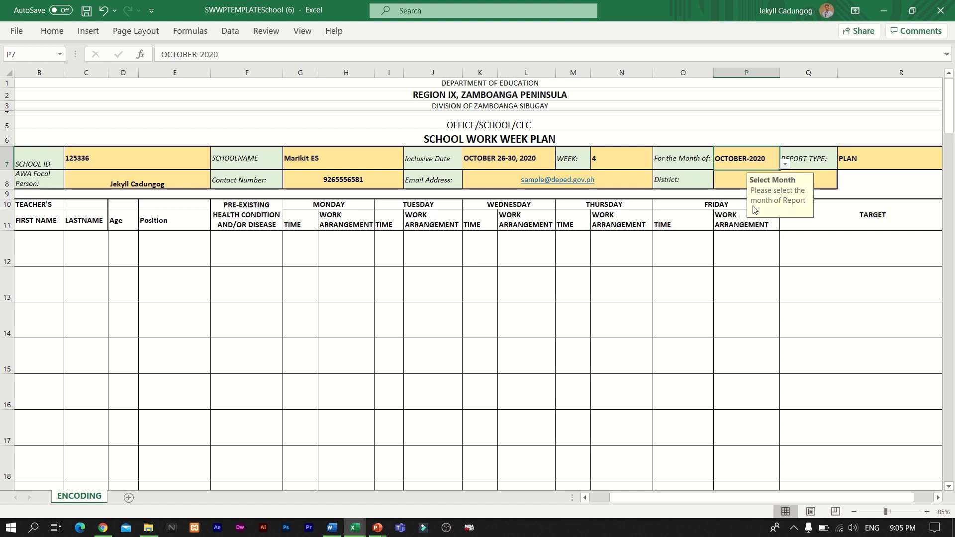
pyautogui.click(864, 161)
pyautogui.hscroll(3, 864, 162)
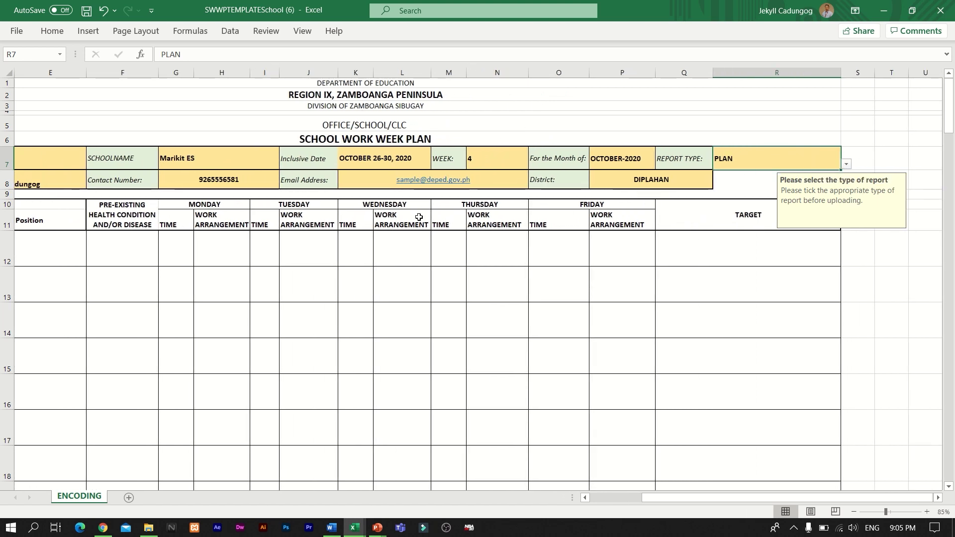
pyautogui.hscroll(-3, 419, 217)
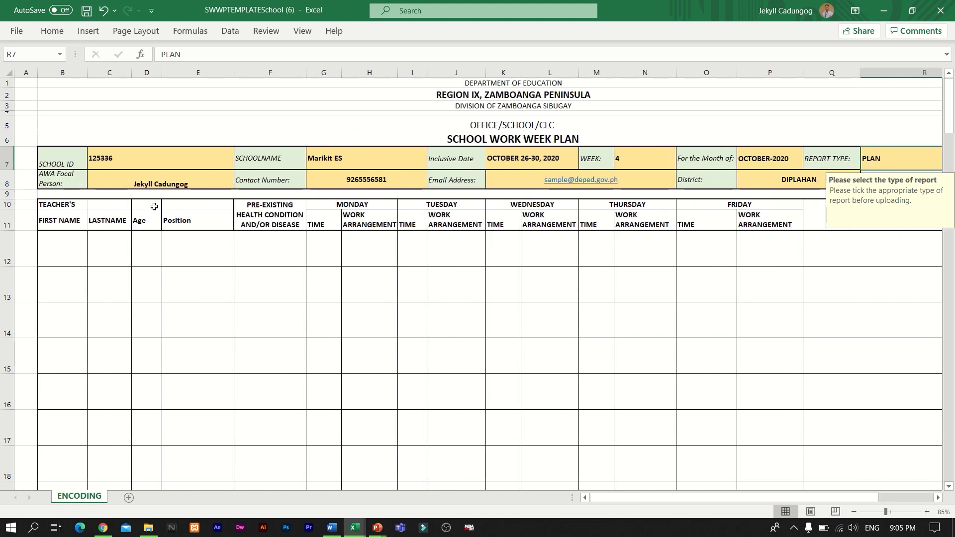
pyautogui.click(168, 183)
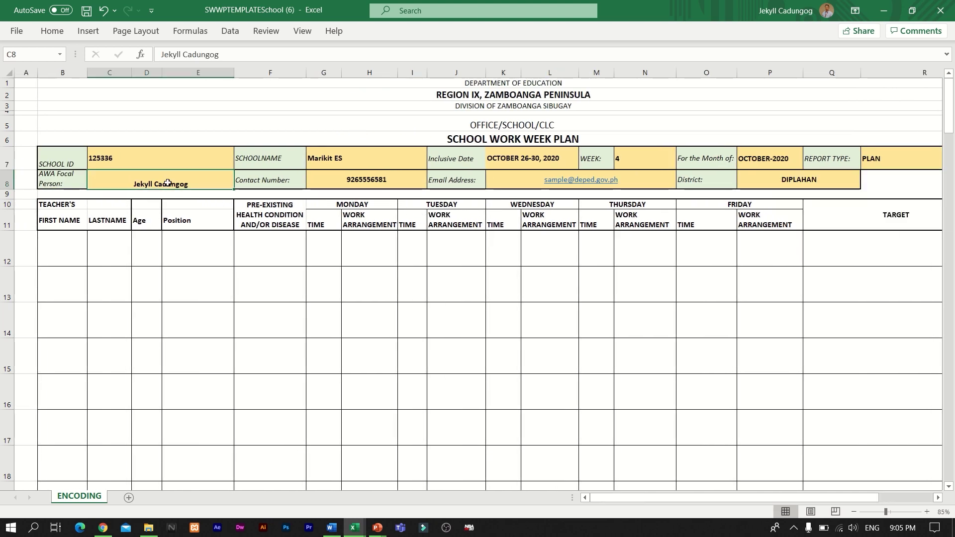
pyautogui.click(355, 182)
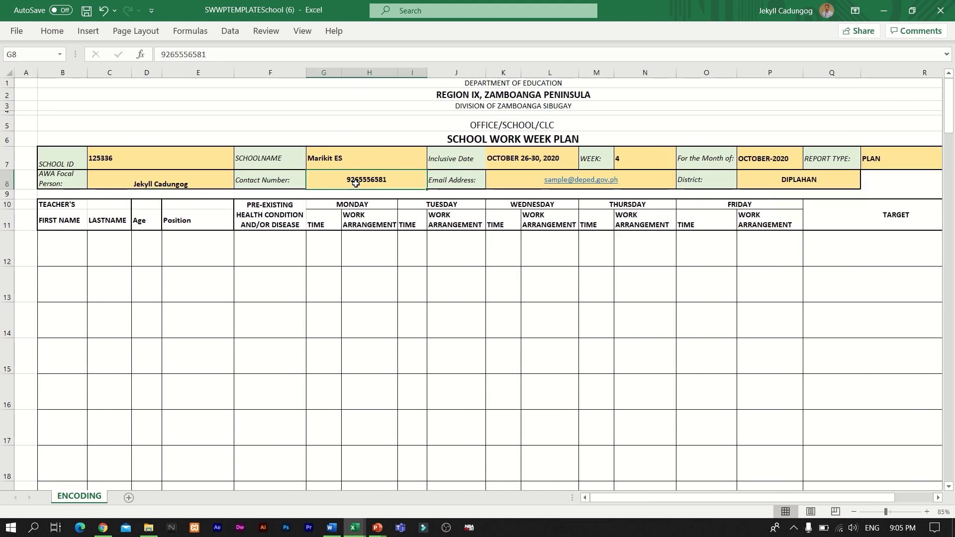
pyautogui.click(803, 179)
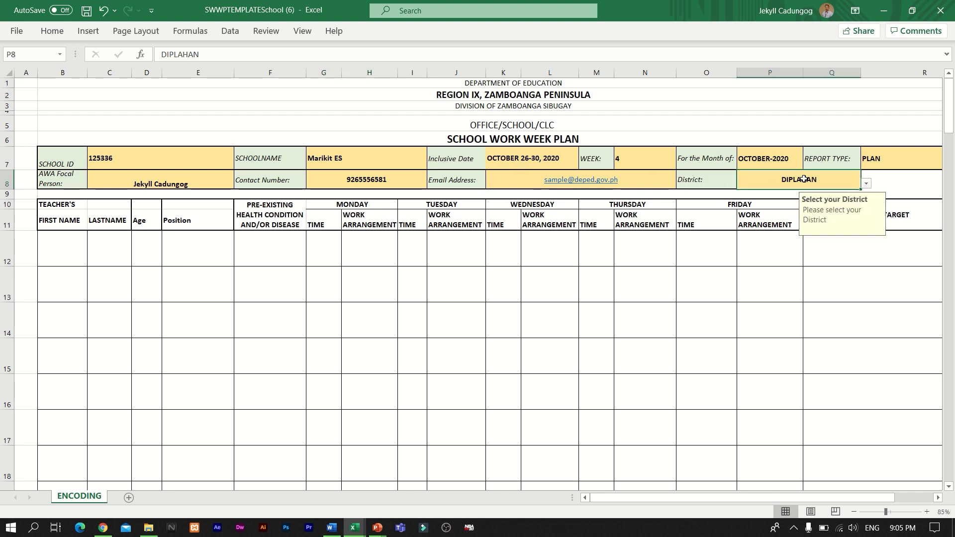
# Step: Choose IPIL from the P8 district dropdown, replacing DIPLAHAN
pyautogui.click(866, 183)
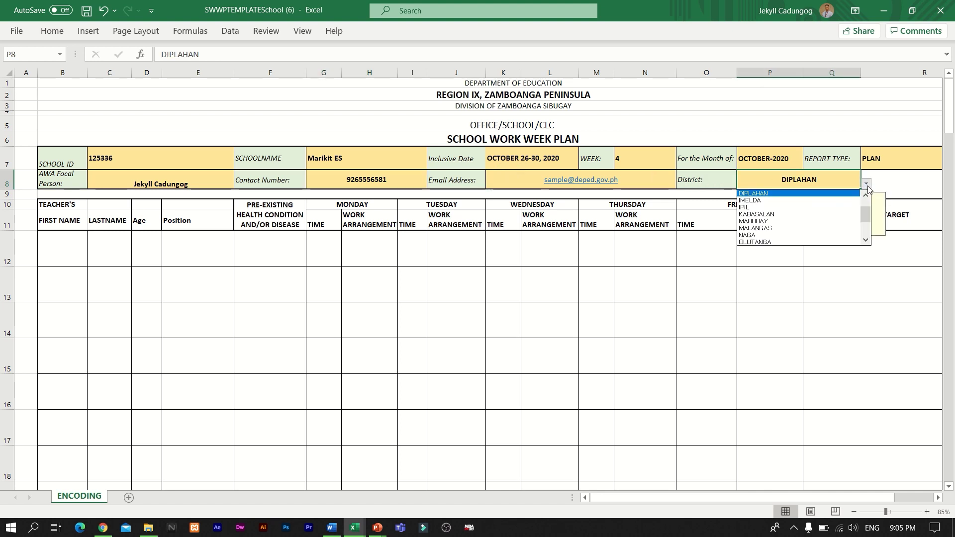
pyautogui.click(763, 208)
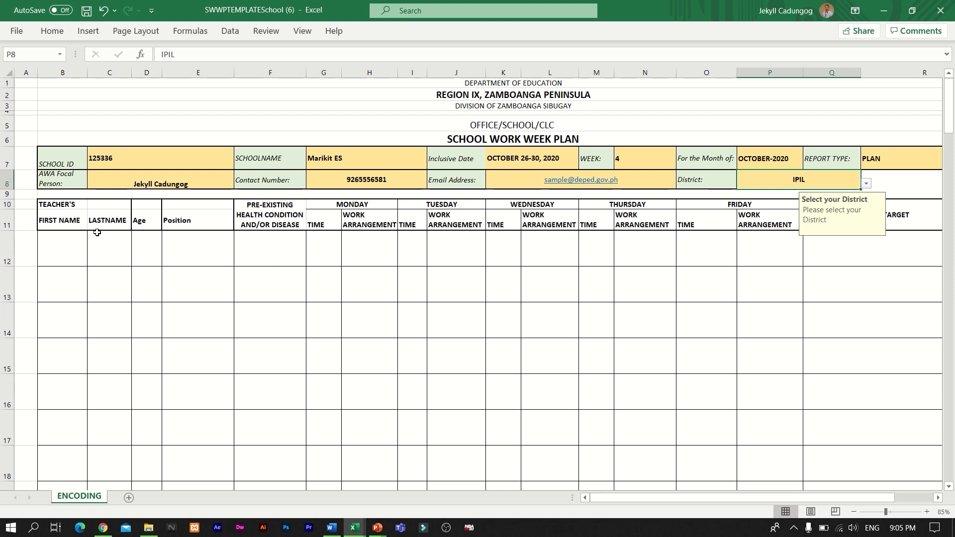
pyautogui.click(60, 243)
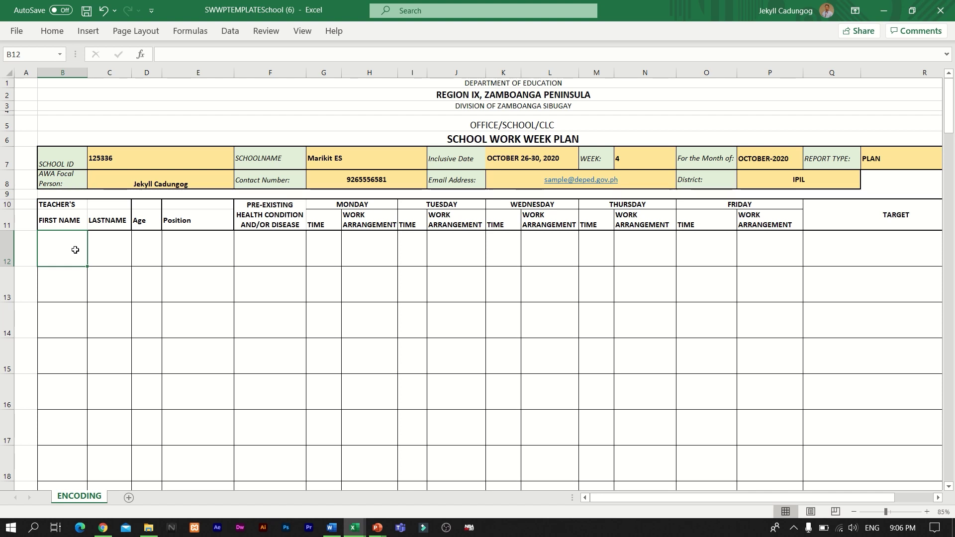
# Step: Enter the first teacher's first name and last name in row 12
pyautogui.write('Jeky')
pyautogui.press('BackSpace')
pyautogui.press('BackSpace')
pyautogui.press('BackSpace')
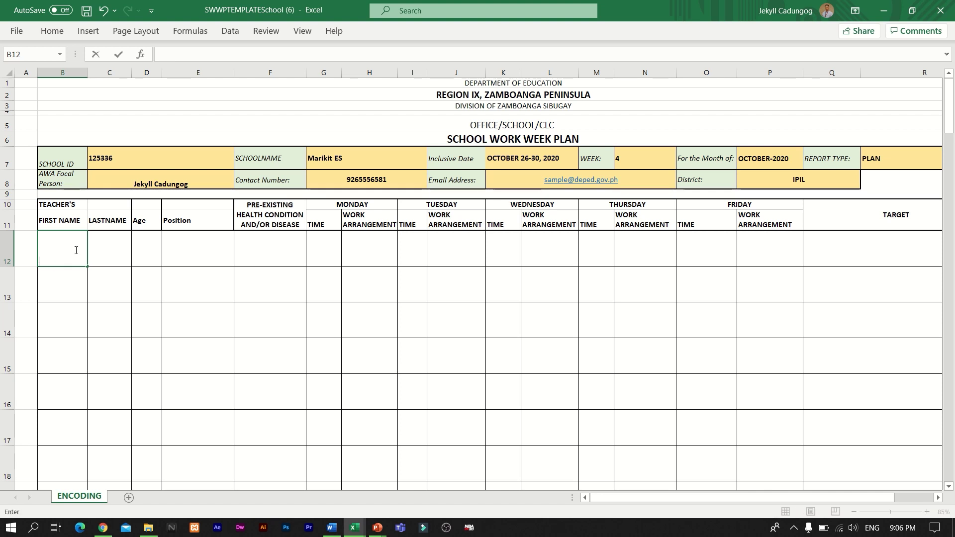
pyautogui.write('uan')
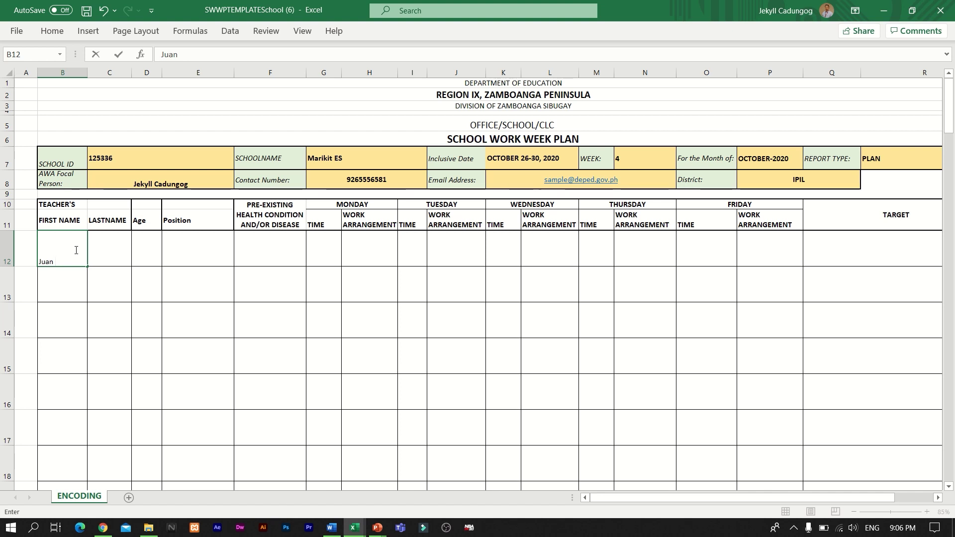
pyautogui.write('T.')
pyautogui.press('Tab')
pyautogui.write('Dela')
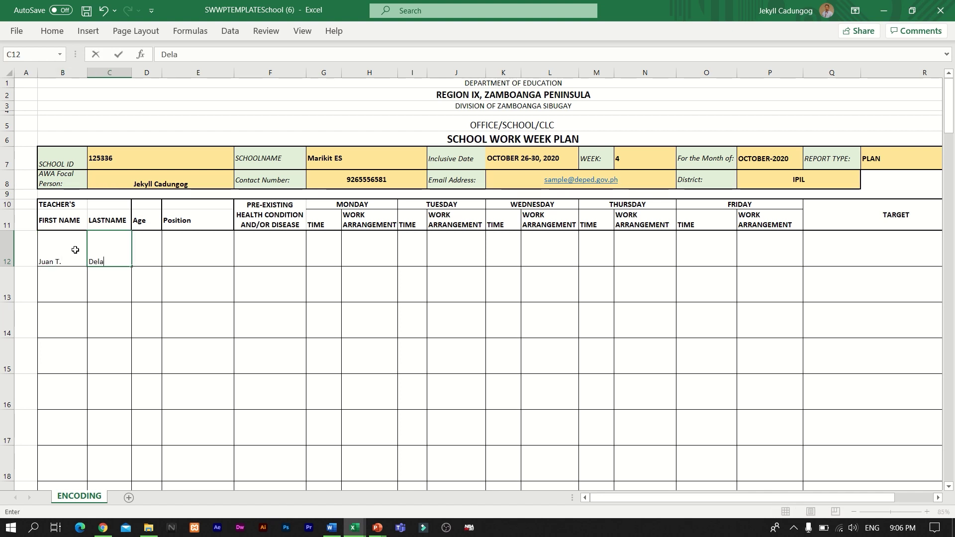
pyautogui.write(' Cruz')
pyautogui.press('Tab')
# Step: Give the teacher age 32, position Teacher, and health condition None
pyautogui.write('32')
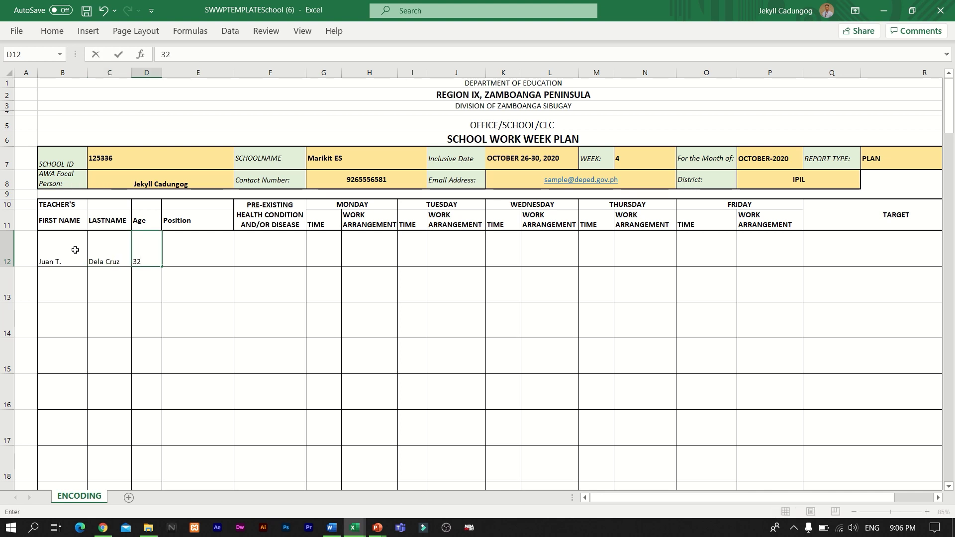
pyautogui.press('Tab')
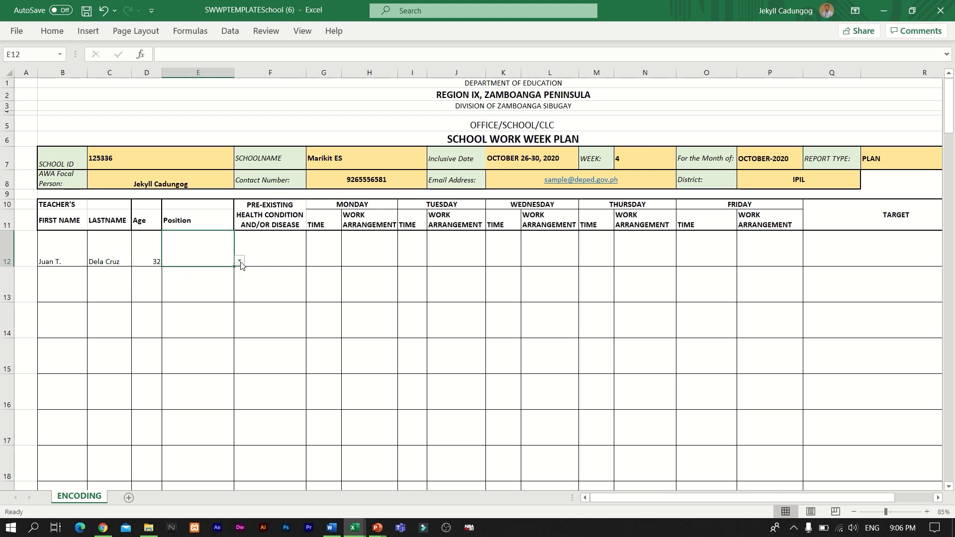
pyautogui.click(240, 262)
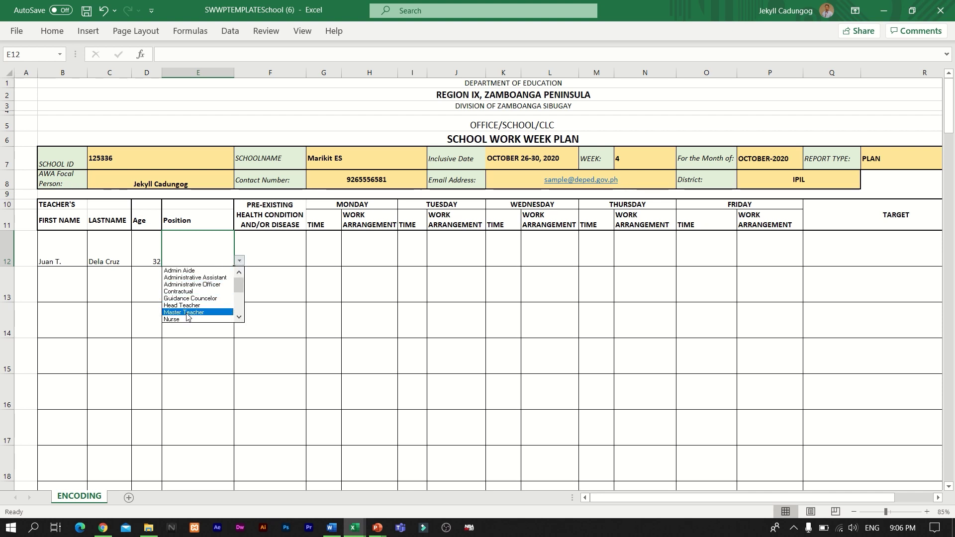
pyautogui.moveTo(240, 291); pyautogui.dragTo(238, 313)
pyautogui.click(199, 305)
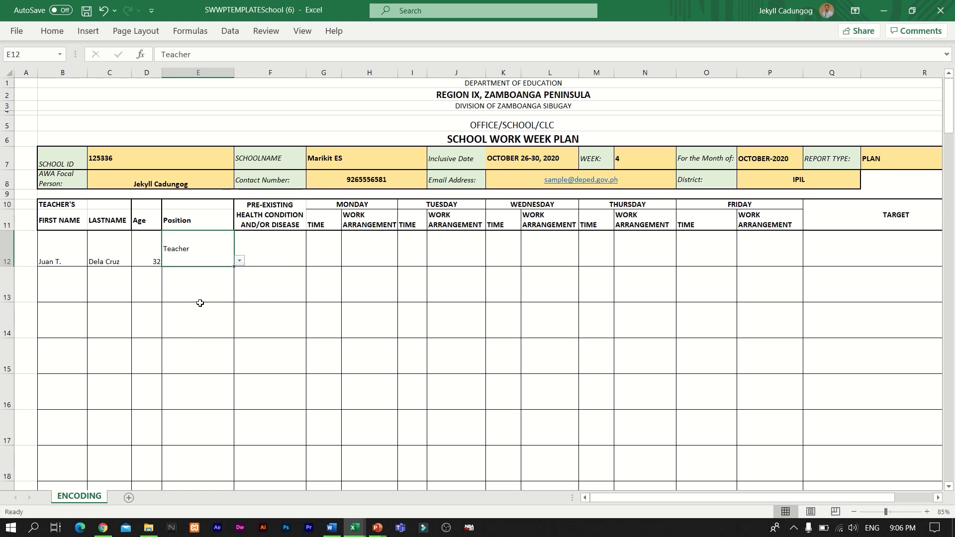
pyautogui.click(286, 255)
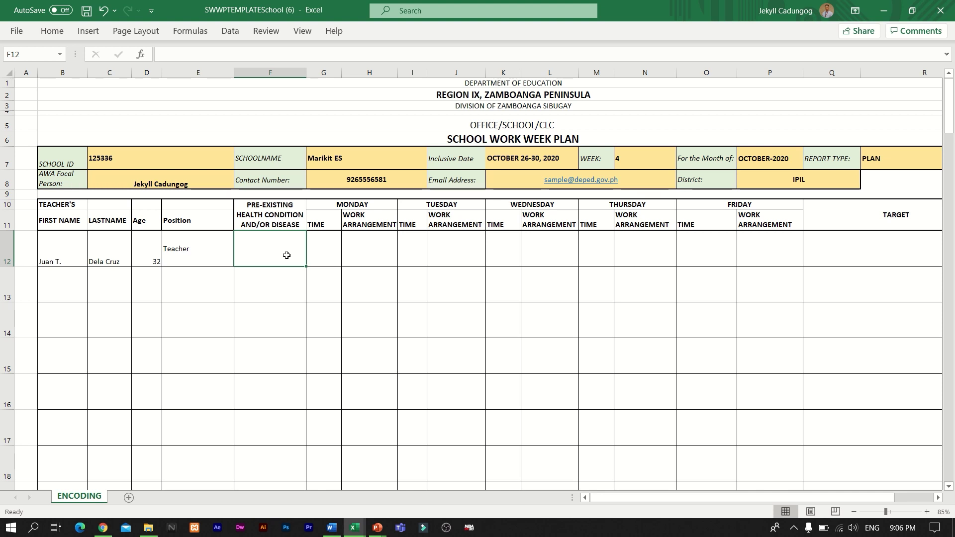
pyautogui.write('NOne')
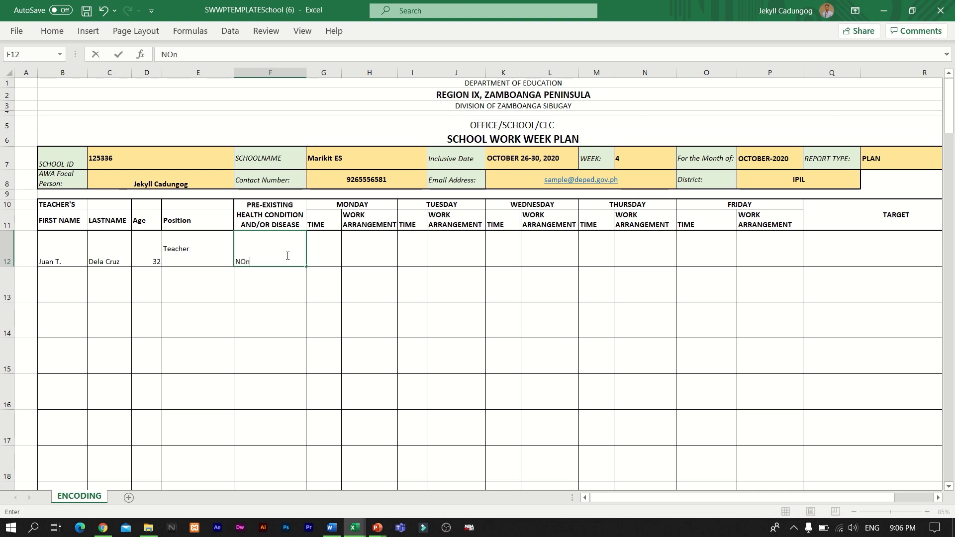
pyautogui.press('BackSpace')
pyautogui.press('BackSpace')
pyautogui.press('BackSpace')
pyautogui.write('one')
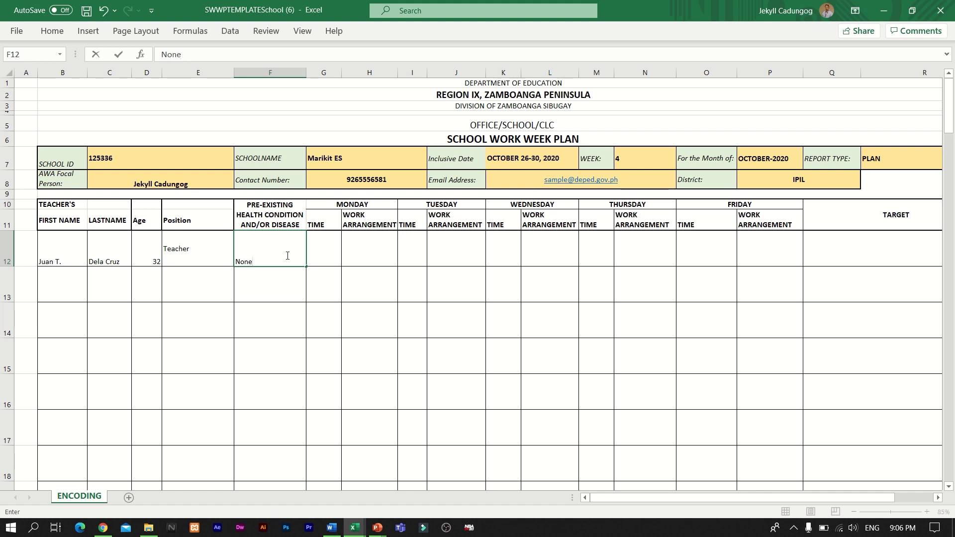
pyautogui.press('Tab')
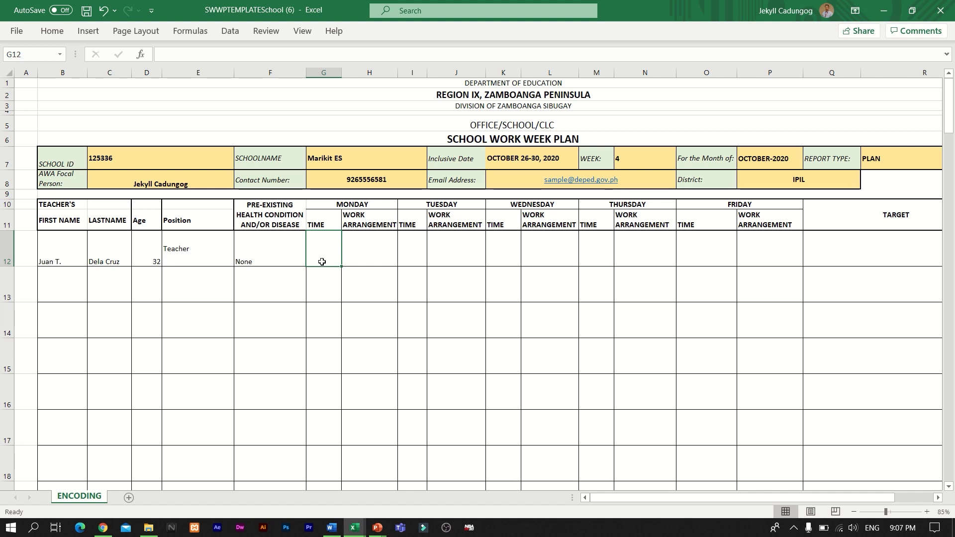
# Step: Set Monday to 8:00am-5:00pm with the SWF/ON-SITE work arrangement
pyautogui.write('8')
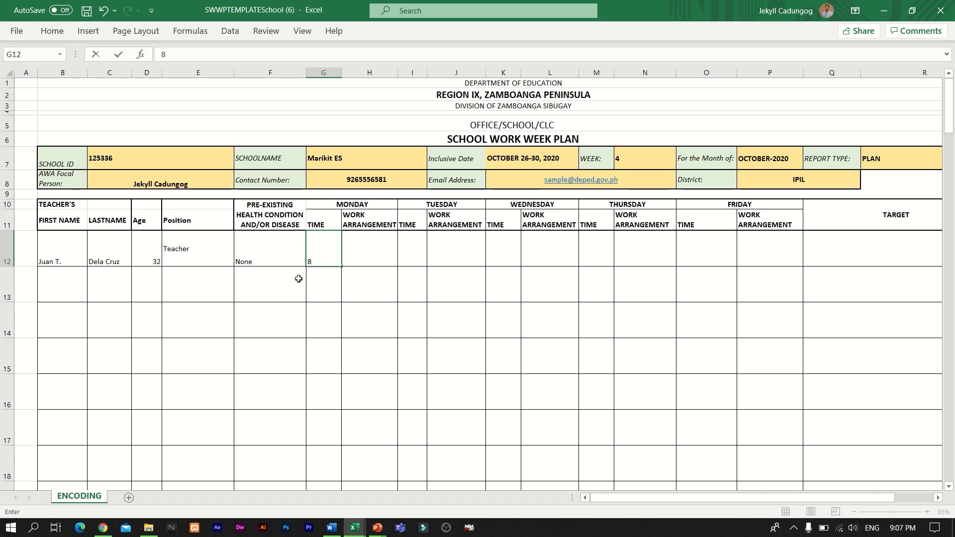
pyautogui.write(':00am-5')
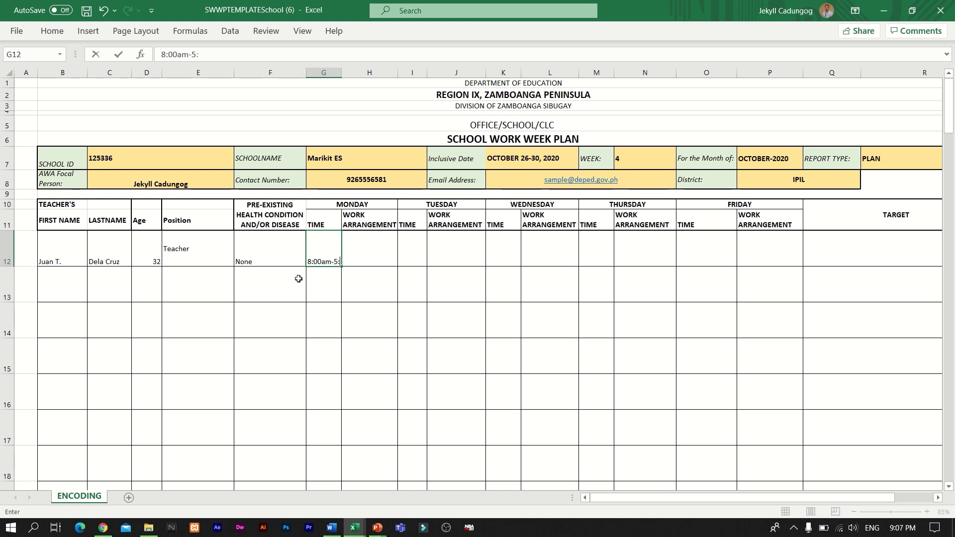
pyautogui.write(':00pm')
pyautogui.press('Tab')
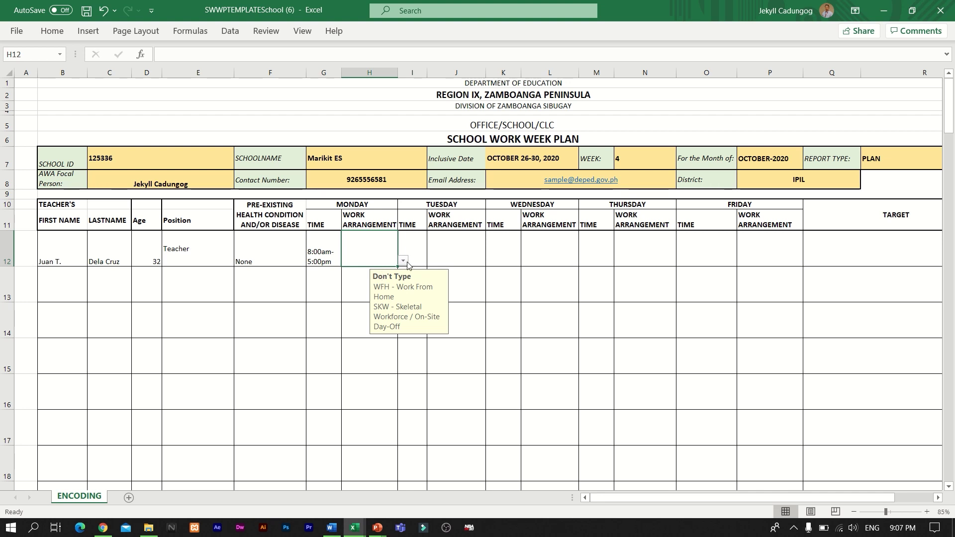
pyautogui.click(404, 261)
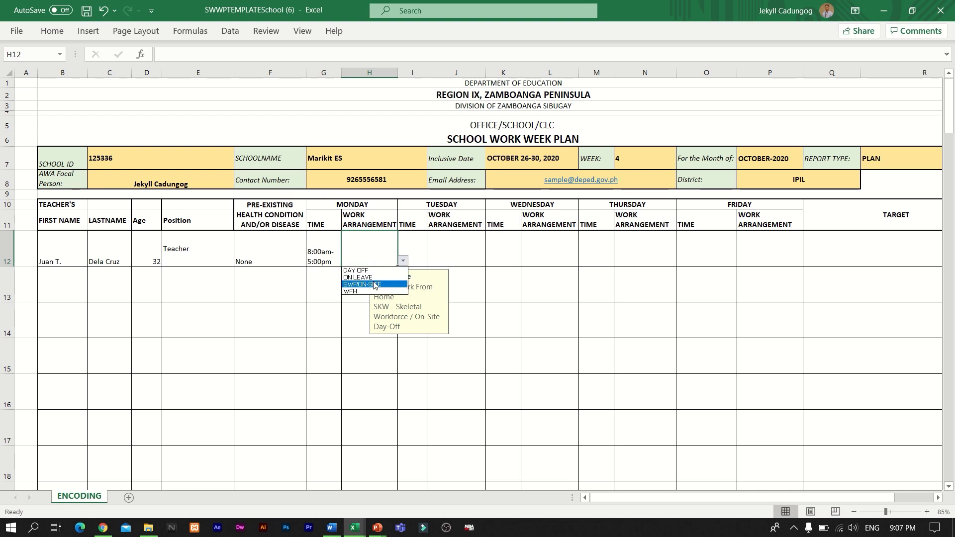
pyautogui.click(374, 284)
pyautogui.click(420, 258)
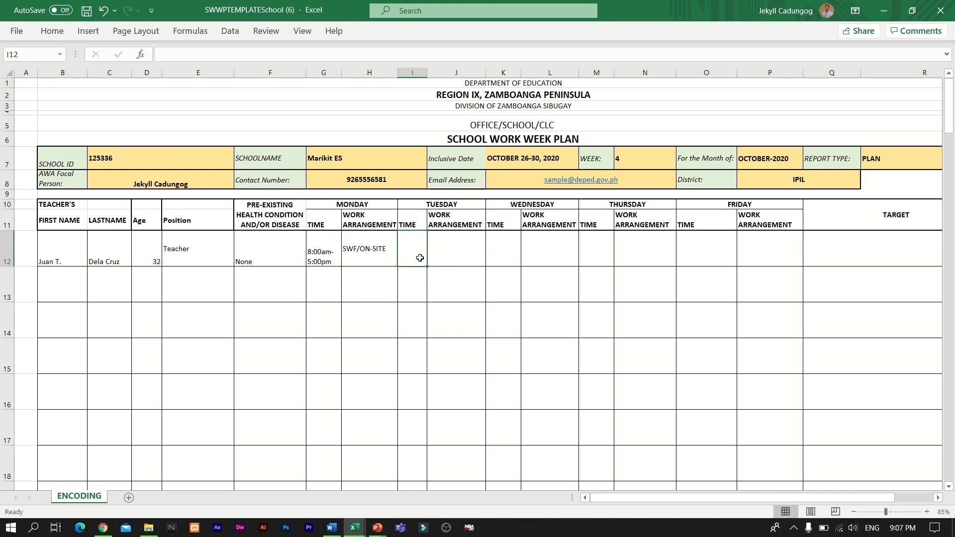
# Step: Copy Monday's 8:00am-5:00pm SWF/ON-SITE entries into Tuesday through Friday (I12:P12)
pyautogui.moveTo(329, 256); pyautogui.dragTo(363, 254)
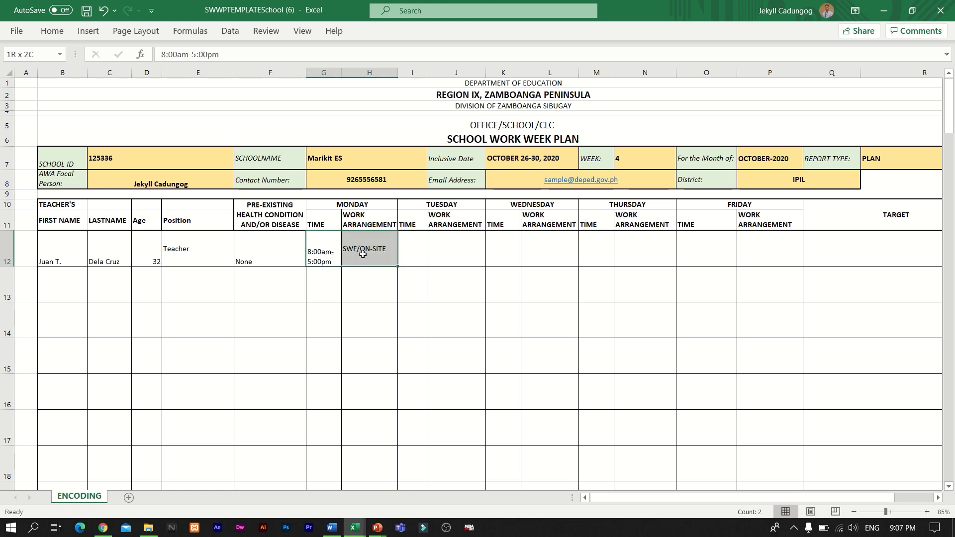
pyautogui.hotkey('ctrl', 'c')
pyautogui.click(417, 250)
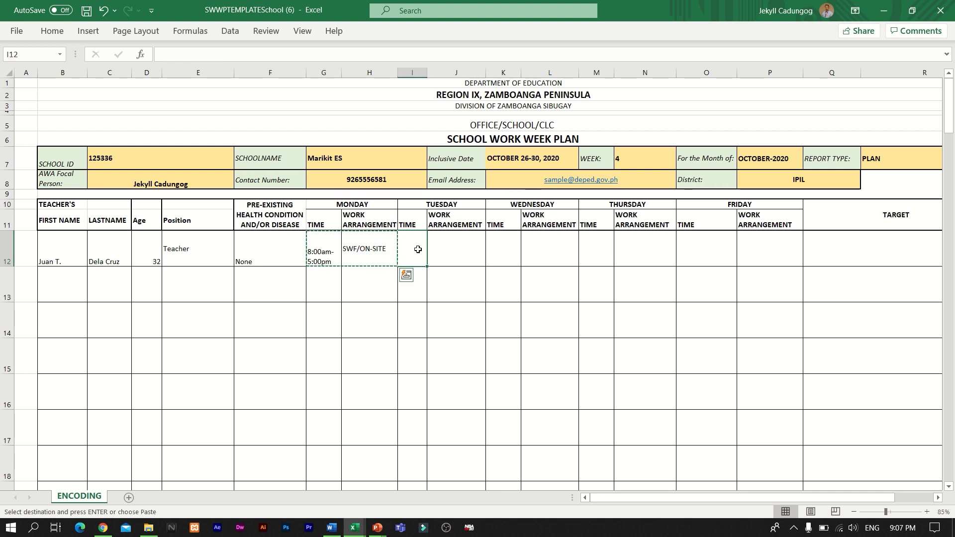
pyautogui.keyDown('shift'); pyautogui.click(758, 252); pyautogui.keyUp('shift')
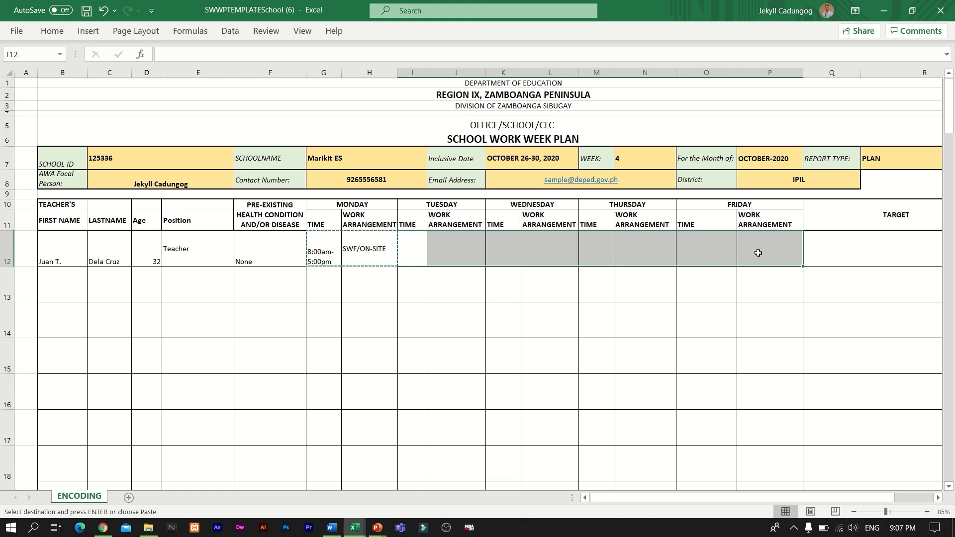
pyautogui.hotkey('ctrl', 'v')
pyautogui.hscroll(2, 733, 294)
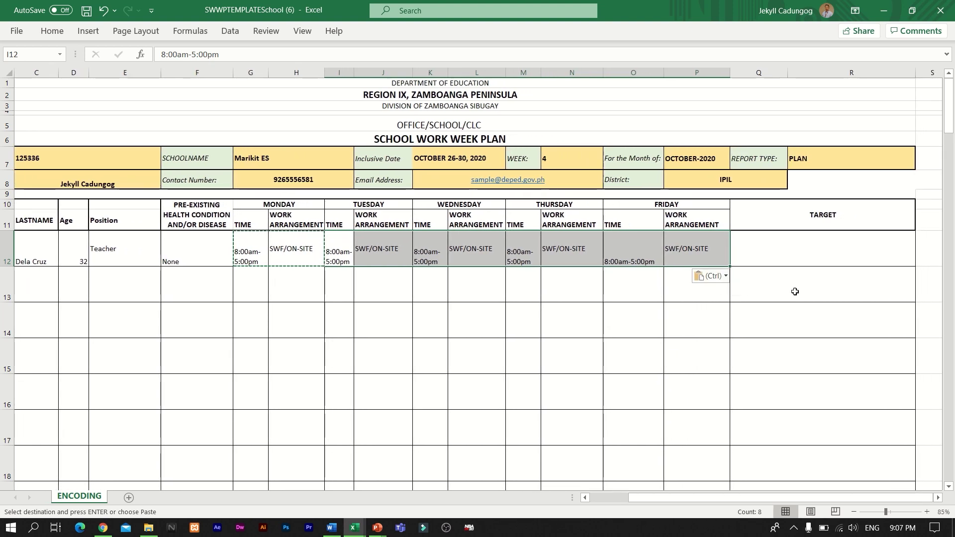
pyautogui.click(794, 248)
pyautogui.press('BackSpace')
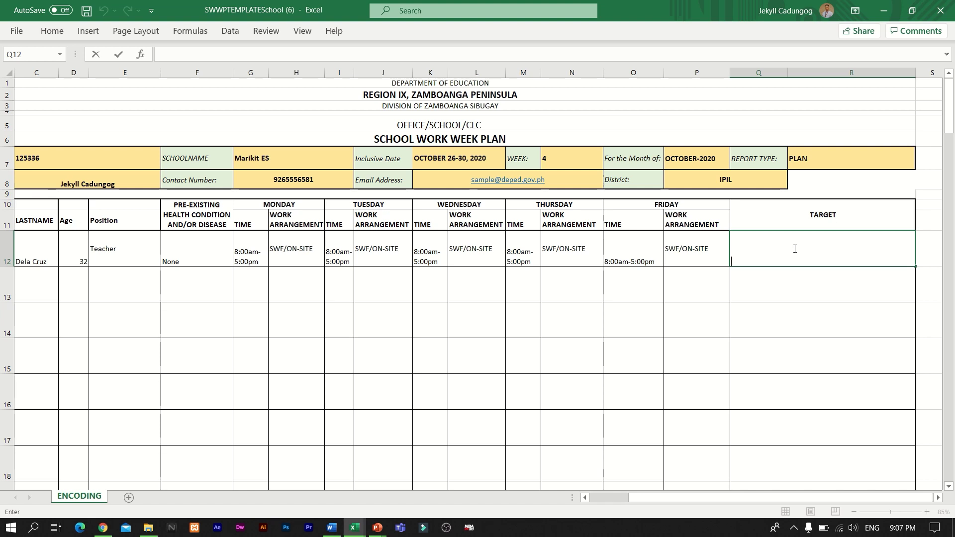
# Step: Enter 'Printing of GIYA Modules, Update LIS' as the teacher's target in Q12
pyautogui.write('Printing og')
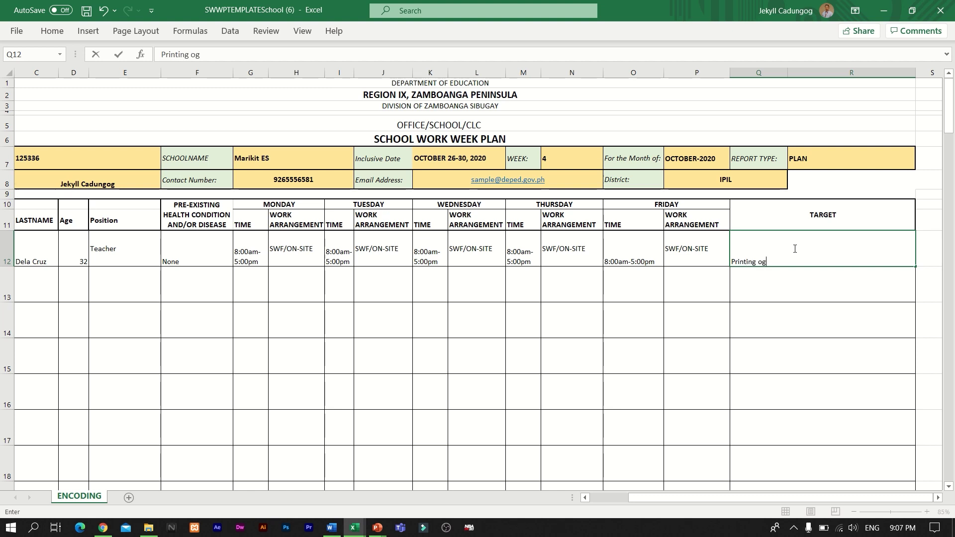
pyautogui.press('BackSpace')
pyautogui.write('f GIYA MOdule')
pyautogui.press('BackSpace')
pyautogui.press('BackSpace')
pyautogui.press('BackSpace')
pyautogui.press('BackSpace')
pyautogui.press('BackSpace')
pyautogui.write('odules')
pyautogui.write(', ')
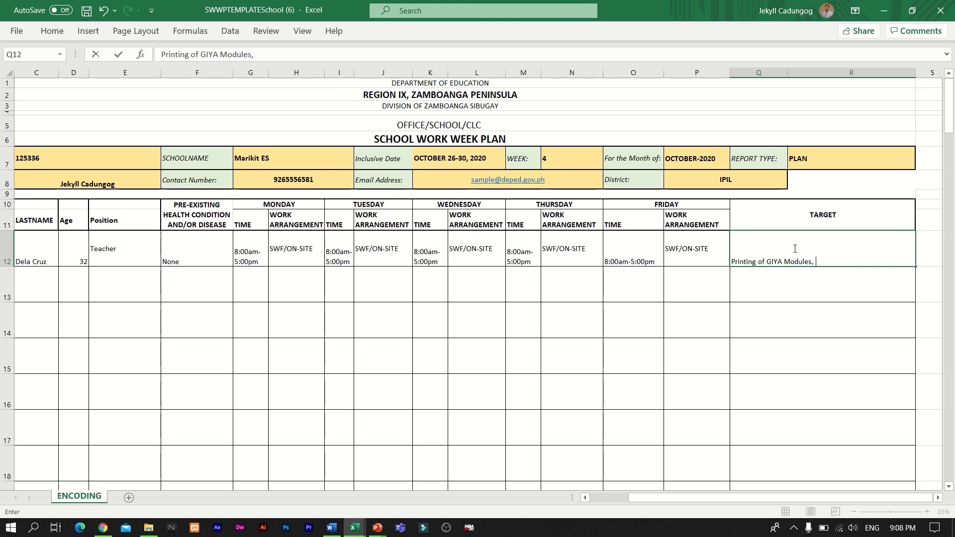
pyautogui.write('Update')
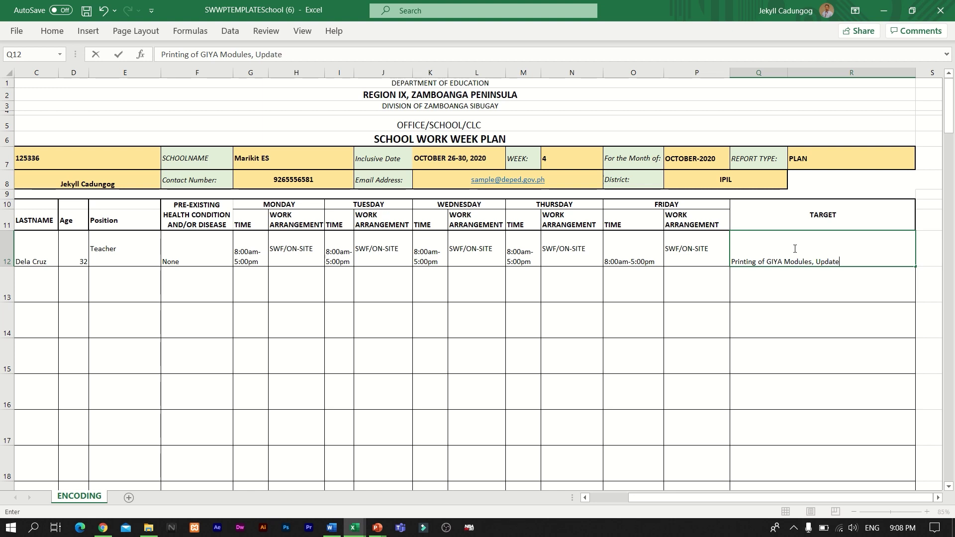
pyautogui.write(' LIS')
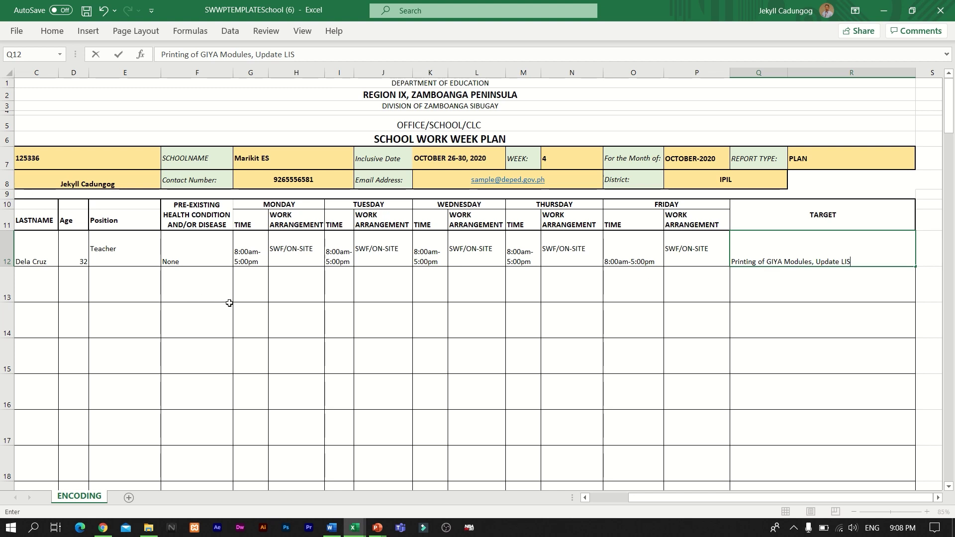
pyautogui.press('Return')
pyautogui.hscroll(-3, 229, 303)
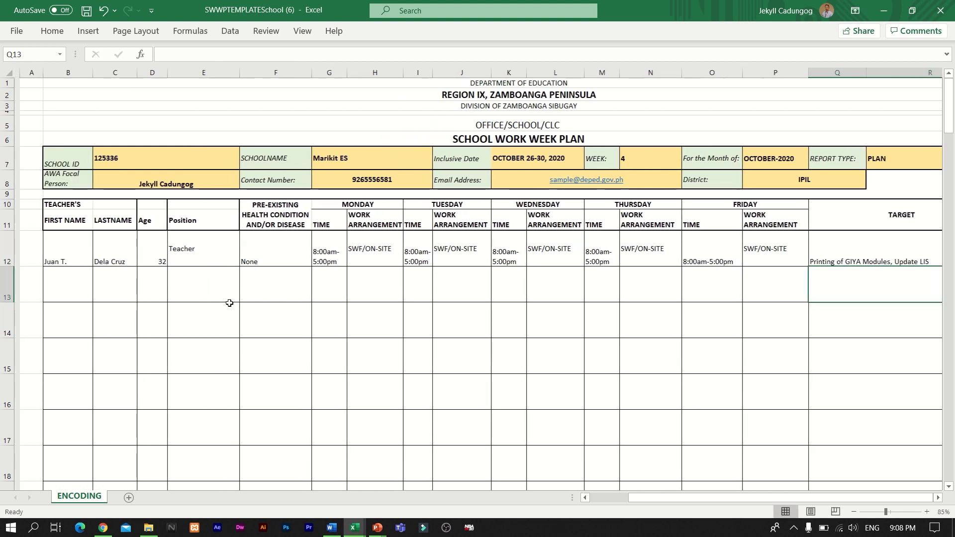
pyautogui.hscroll(6, 229, 303)
pyautogui.click(703, 157)
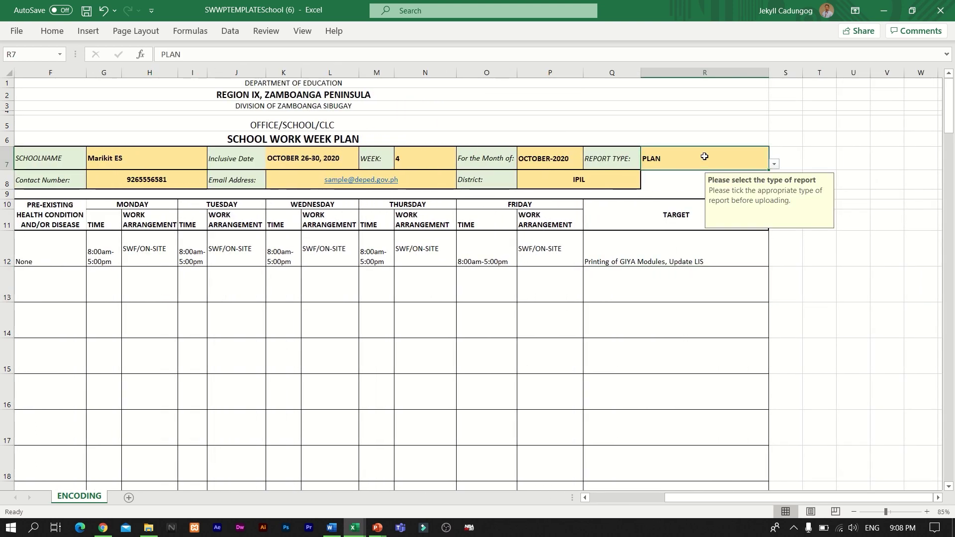
pyautogui.click(774, 164)
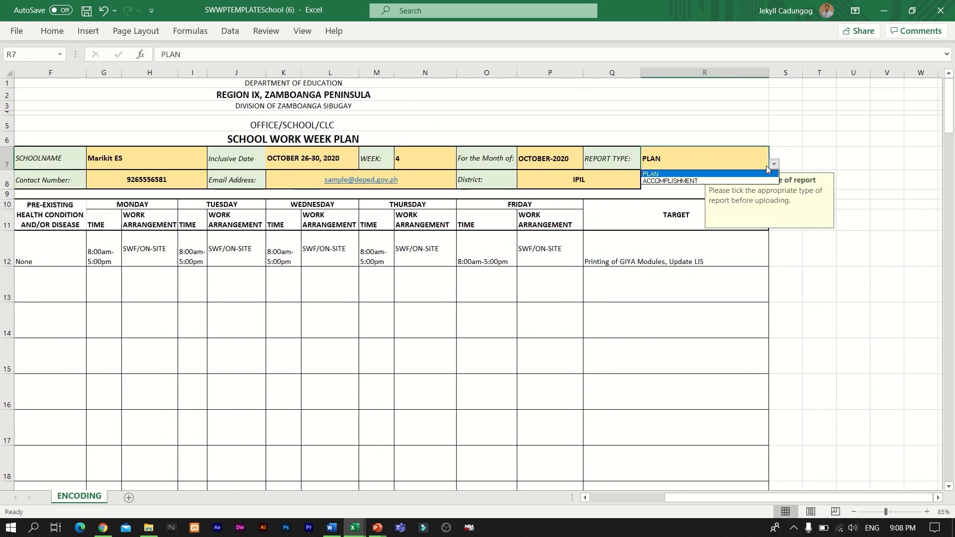
pyautogui.click(744, 174)
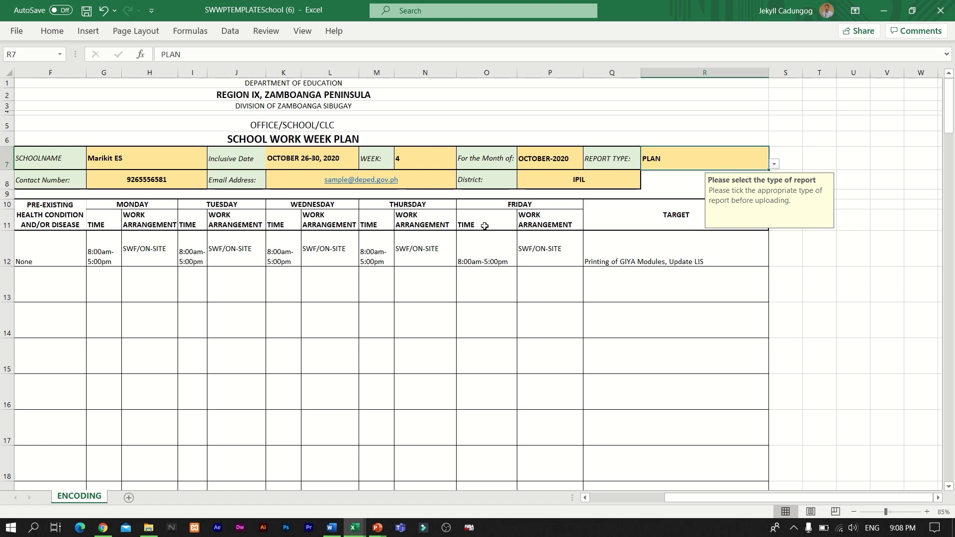
pyautogui.hscroll(-4, 414, 246)
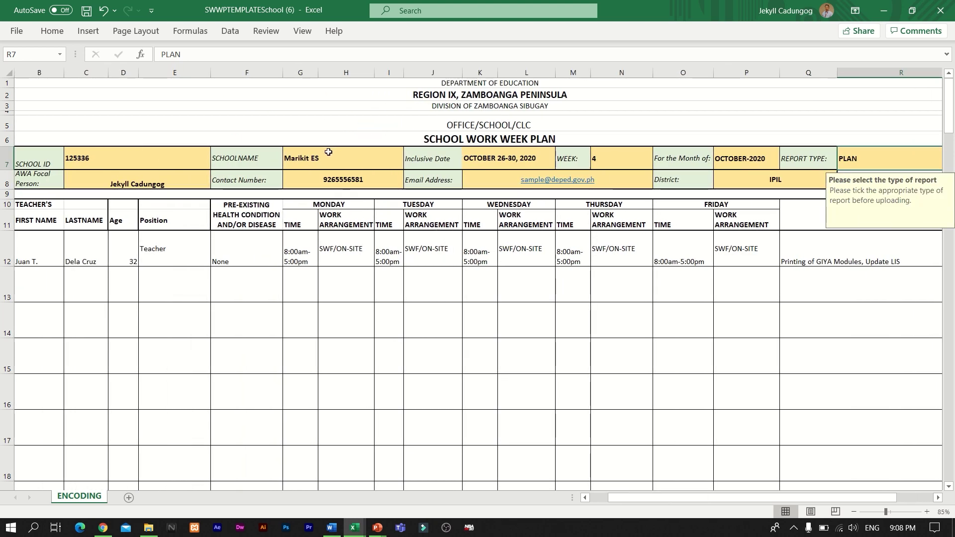
# Step: Replace the OFFICE/SCHOOL/CLC heading text with 'Marikit Elementary School'
pyautogui.doubleClick(340, 156)
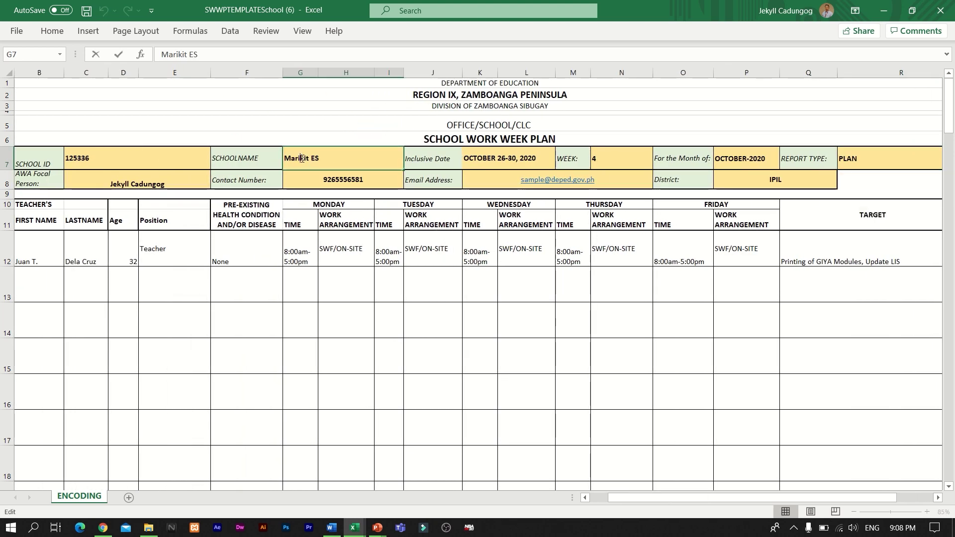
pyautogui.click(508, 118)
pyautogui.doubleClick(508, 118)
pyautogui.moveTo(522, 124); pyautogui.dragTo(410, 119)
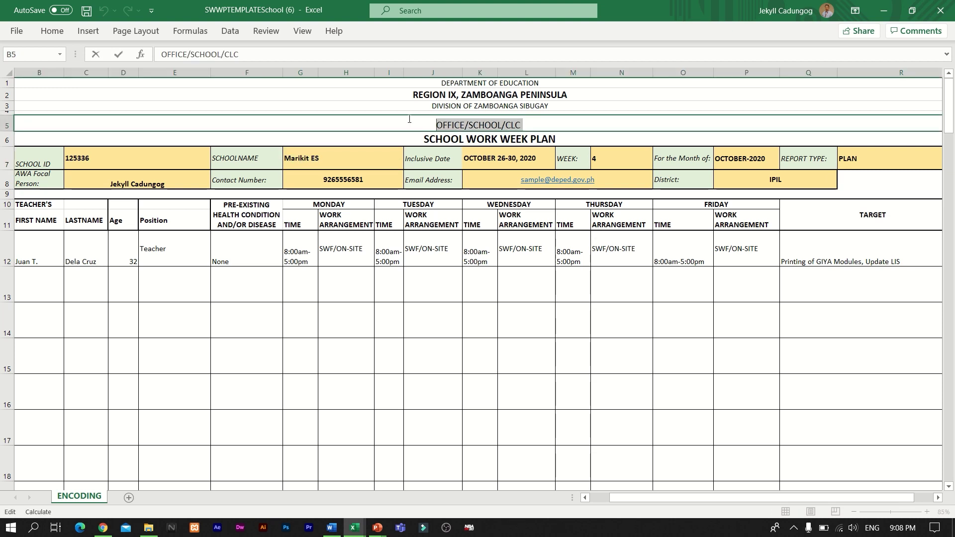
pyautogui.write('Marikit ')
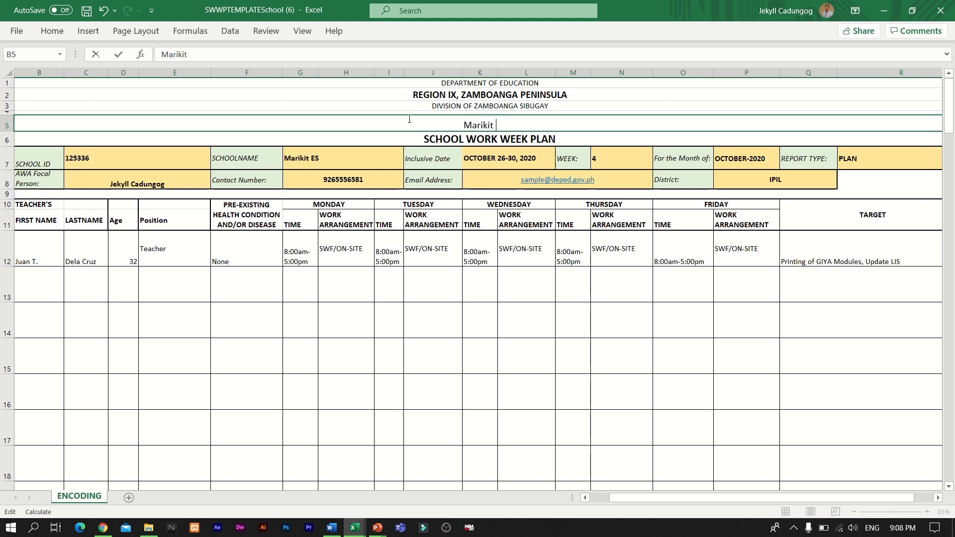
pyautogui.write('Elem')
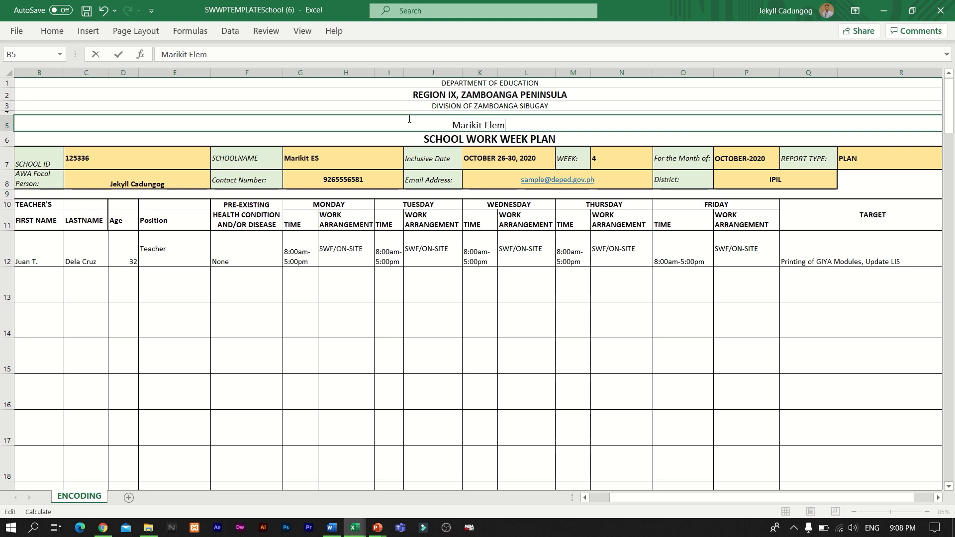
pyautogui.write('enta')
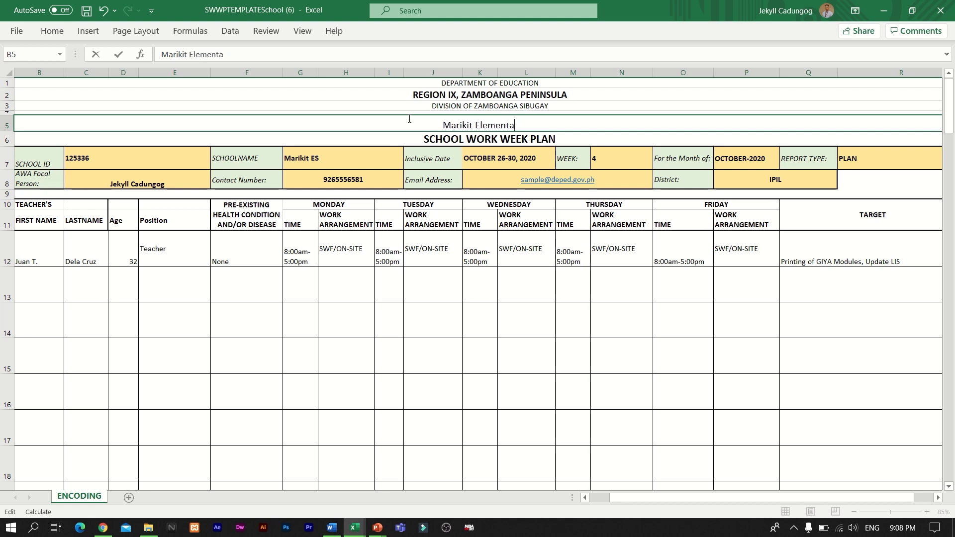
pyautogui.write('ry School')
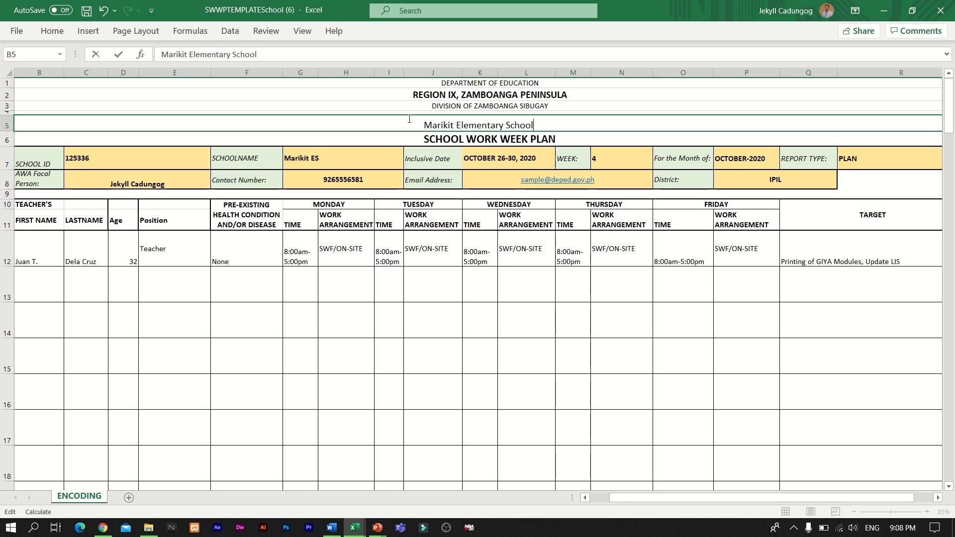
pyautogui.click(454, 312)
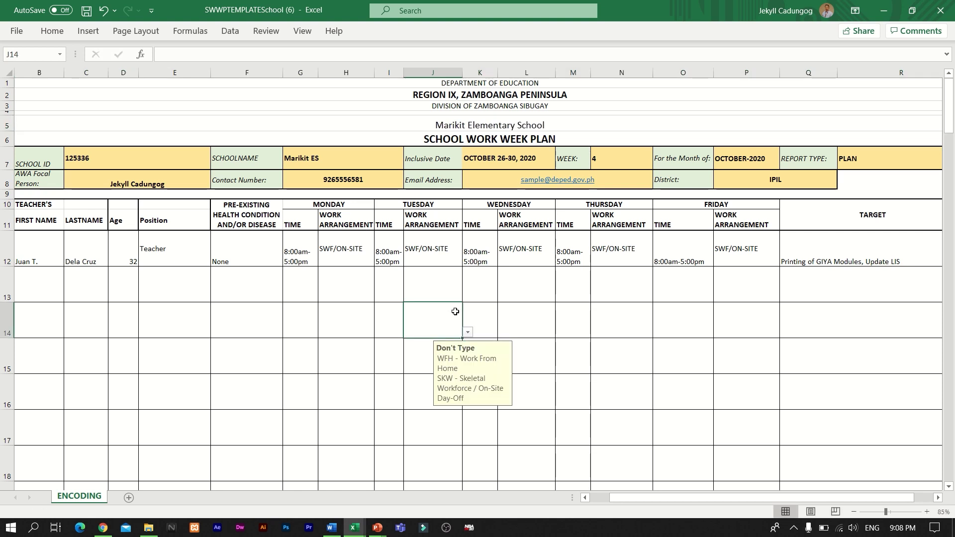